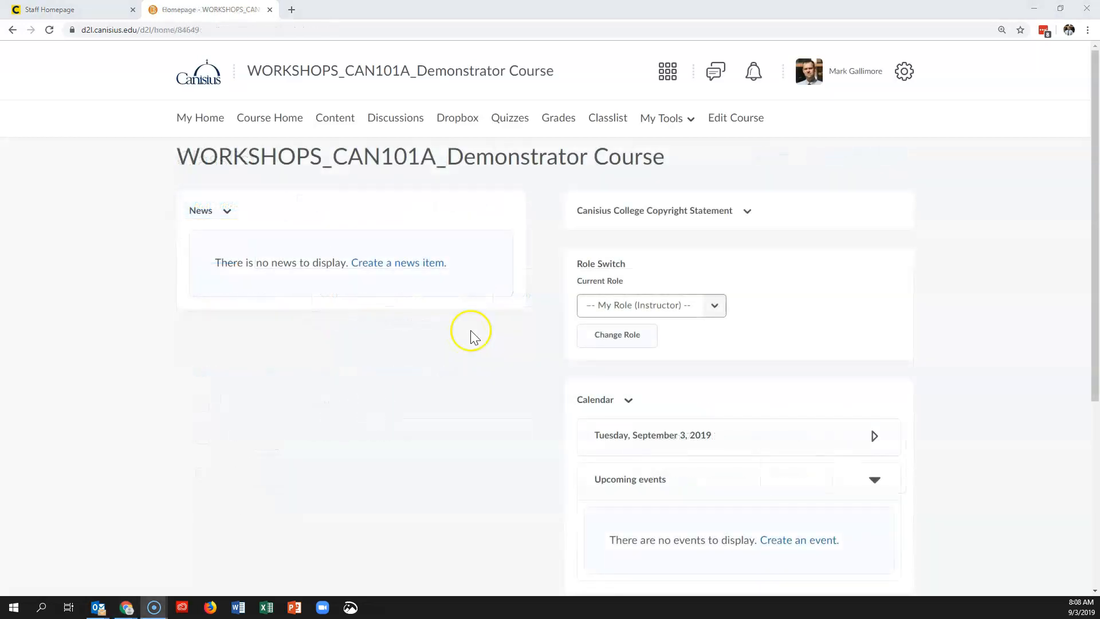
# Open the group management page from the course administration tools.
pyautogui.click(735, 124)
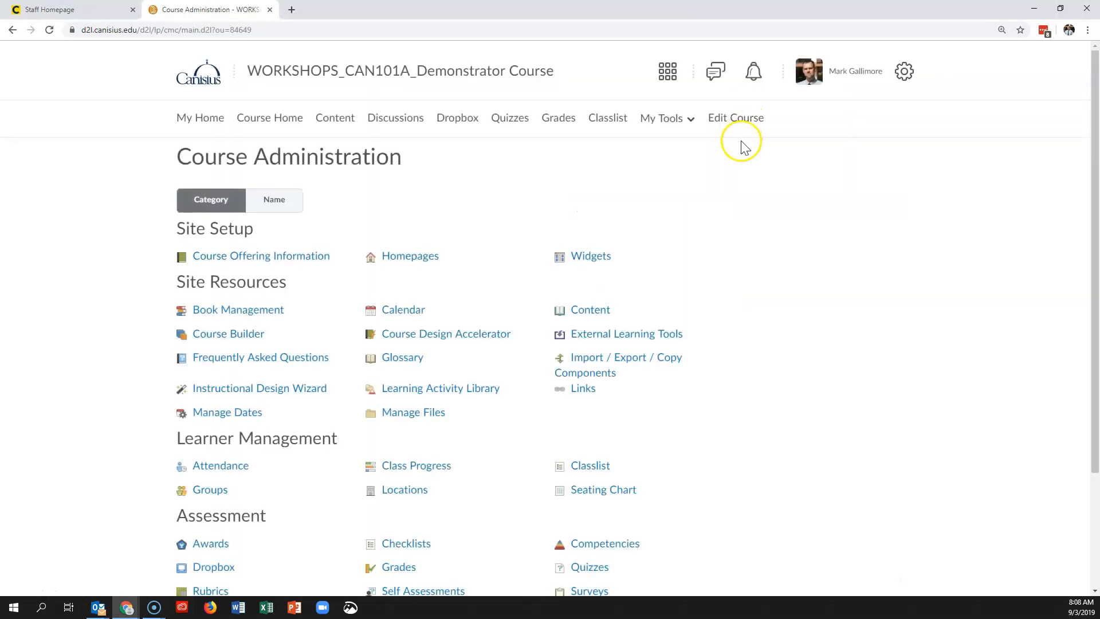
pyautogui.scroll(-3, 709, 365)
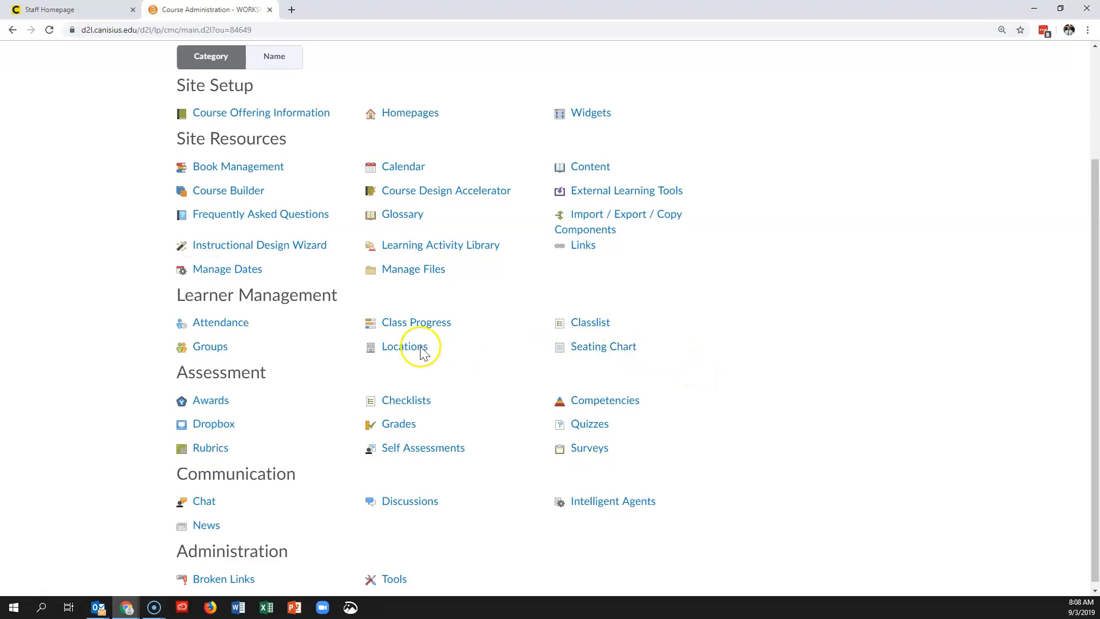
pyautogui.click(210, 347)
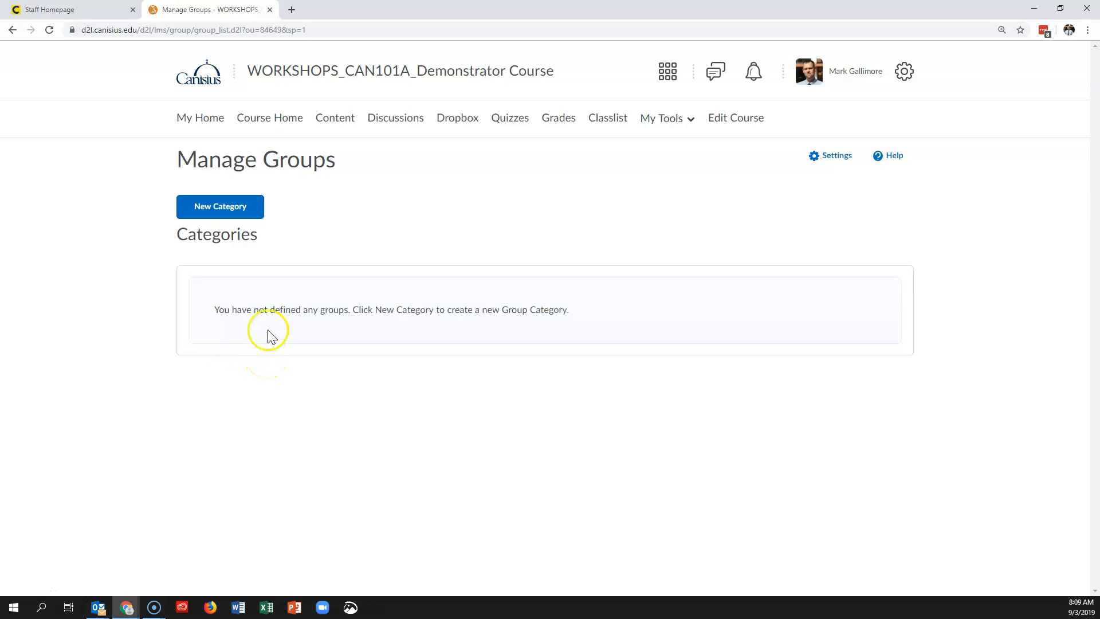
# Start a new group category named Discussion Groups.
pyautogui.click(238, 209)
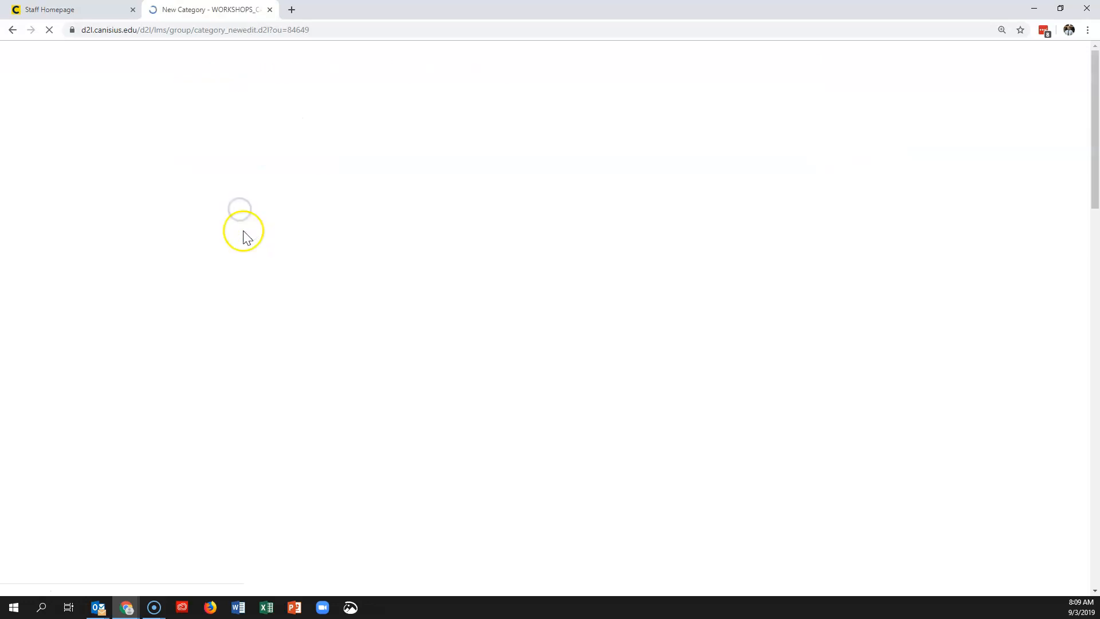
pyautogui.click(219, 260)
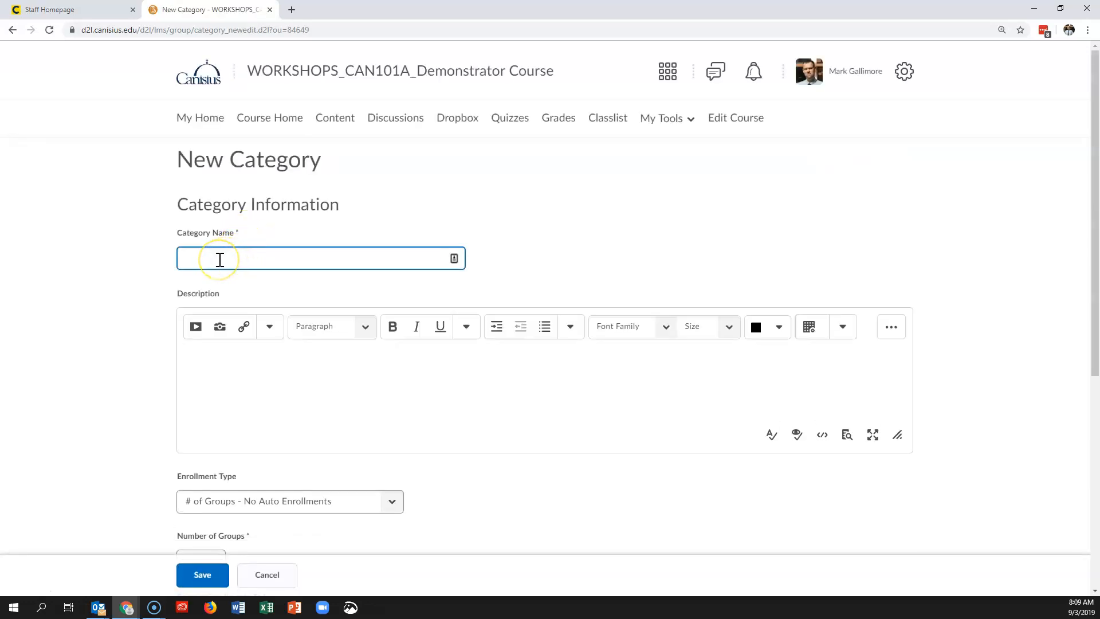
pyautogui.click(219, 259)
pyautogui.write('Discussion Groups')
pyautogui.click(244, 353)
# Set the category's enrollment type to # of Groups, with 2 groups.
pyautogui.scroll(-2, 244, 355)
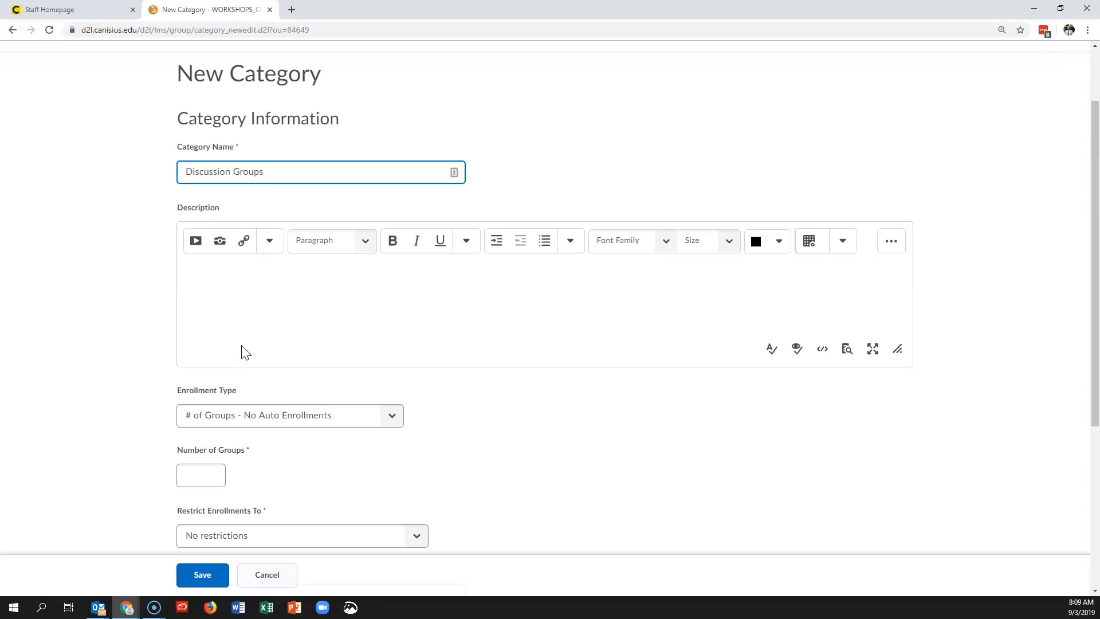
pyautogui.scroll(-2, 247, 360)
pyautogui.scroll(-2, 242, 347)
pyautogui.click(242, 347)
pyautogui.click(280, 332)
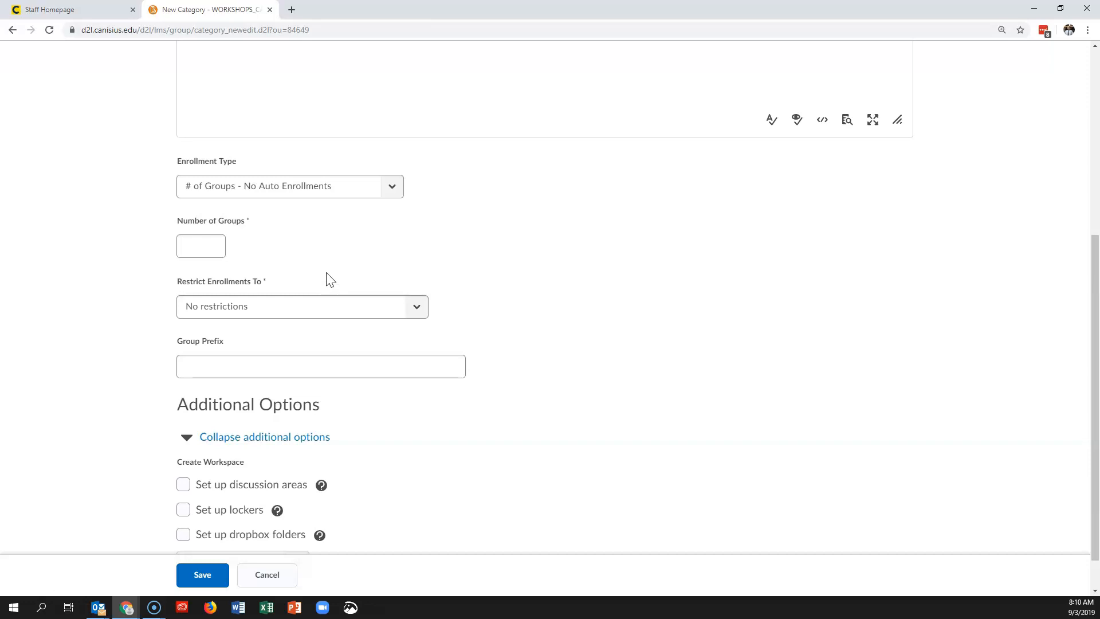
pyautogui.scroll(-1, 327, 269)
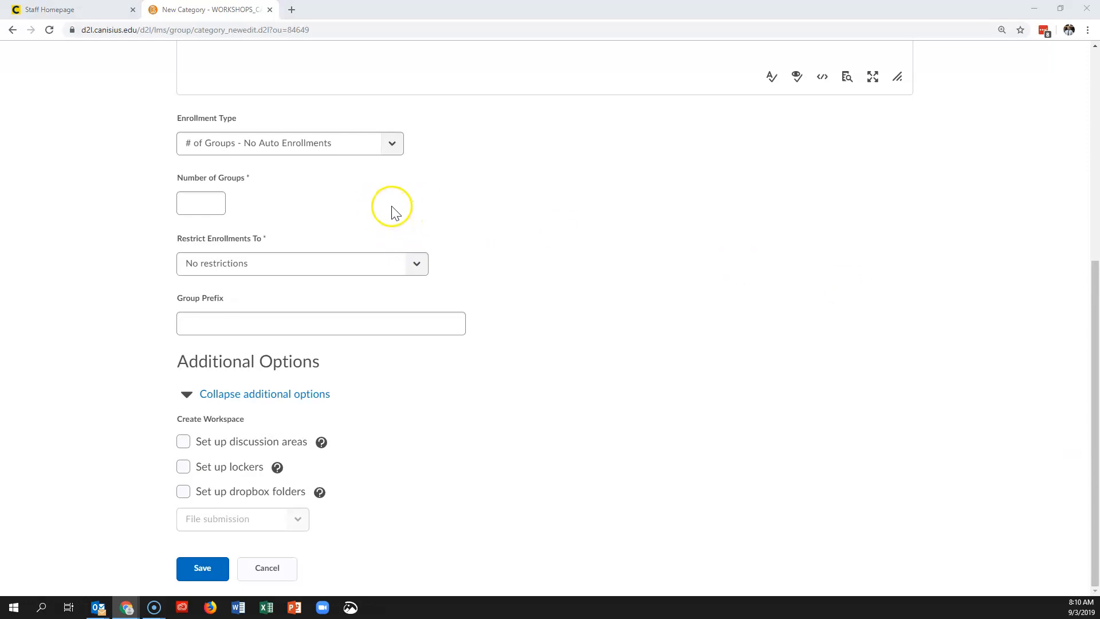
pyautogui.click(393, 145)
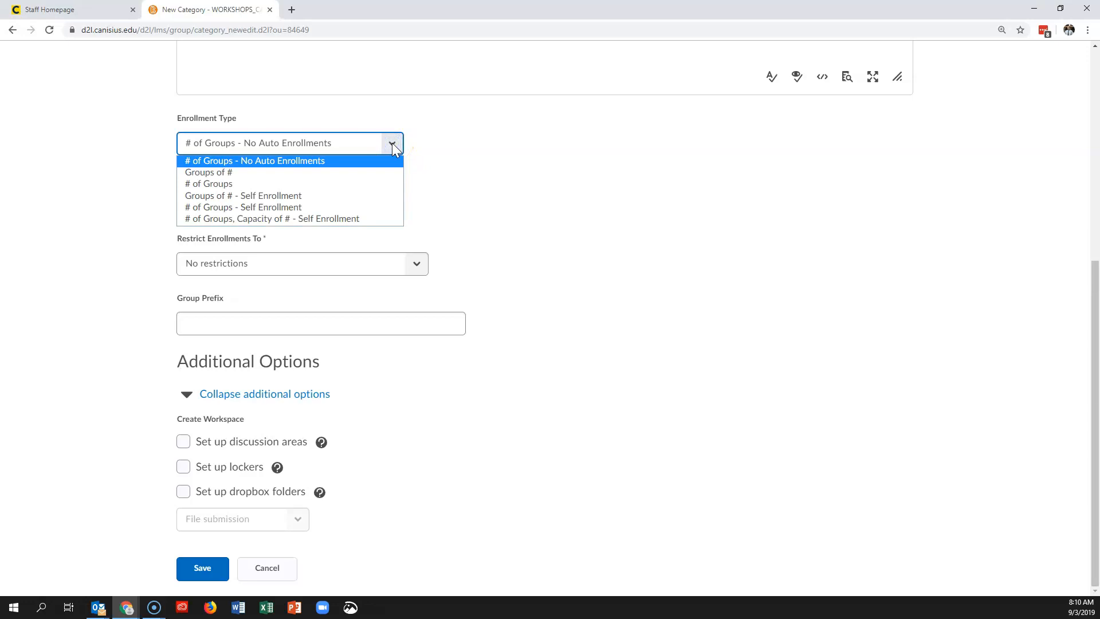
pyautogui.click(215, 184)
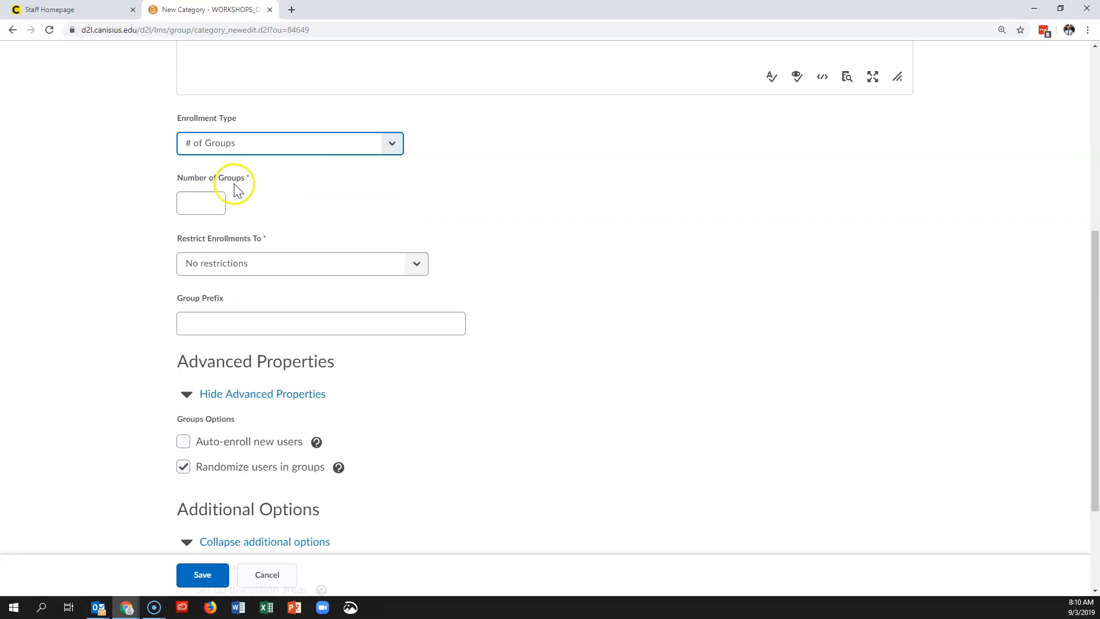
pyautogui.click(203, 205)
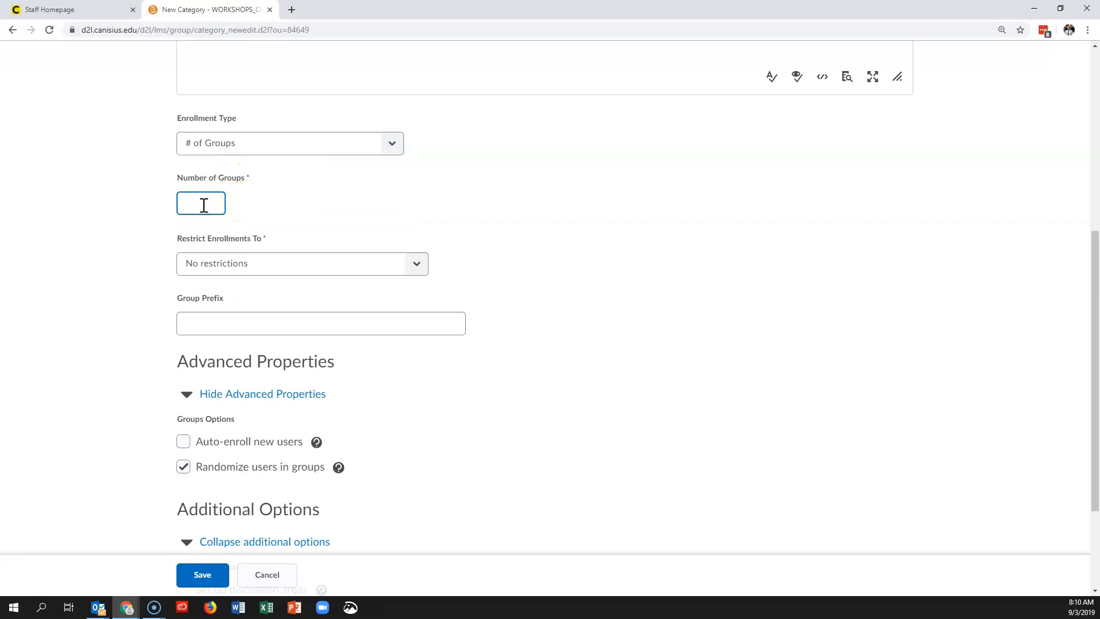
pyautogui.write('2')
pyautogui.click(290, 197)
# Enable auto-enrollment of new users for the Discussion Groups category and save it.
pyautogui.scroll(-3, 290, 193)
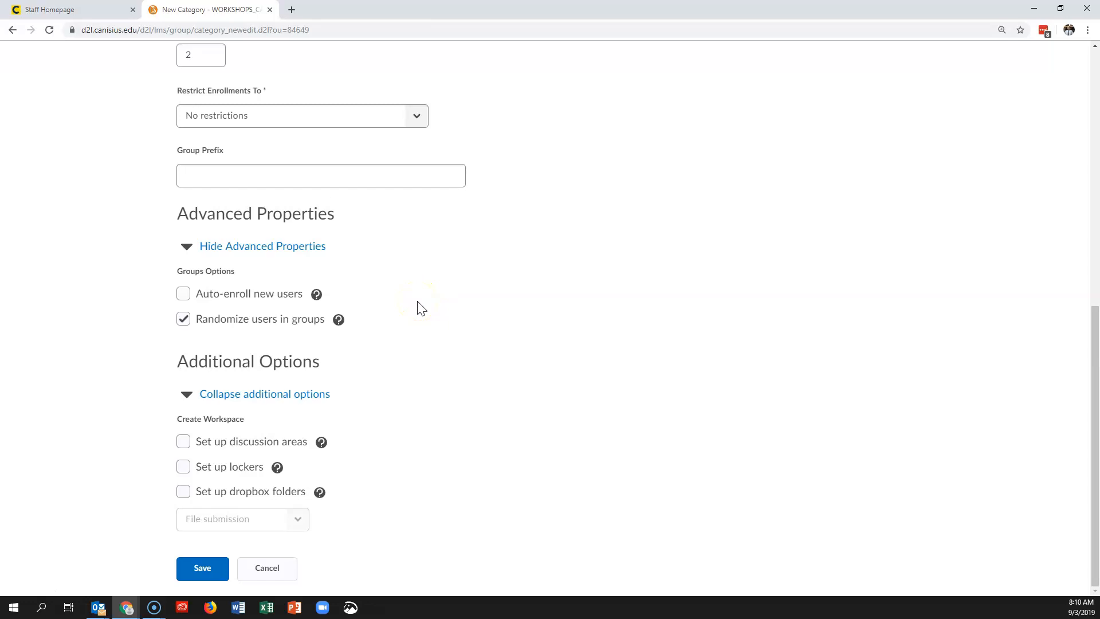
pyautogui.click(183, 293)
pyautogui.click(389, 317)
pyautogui.click(204, 570)
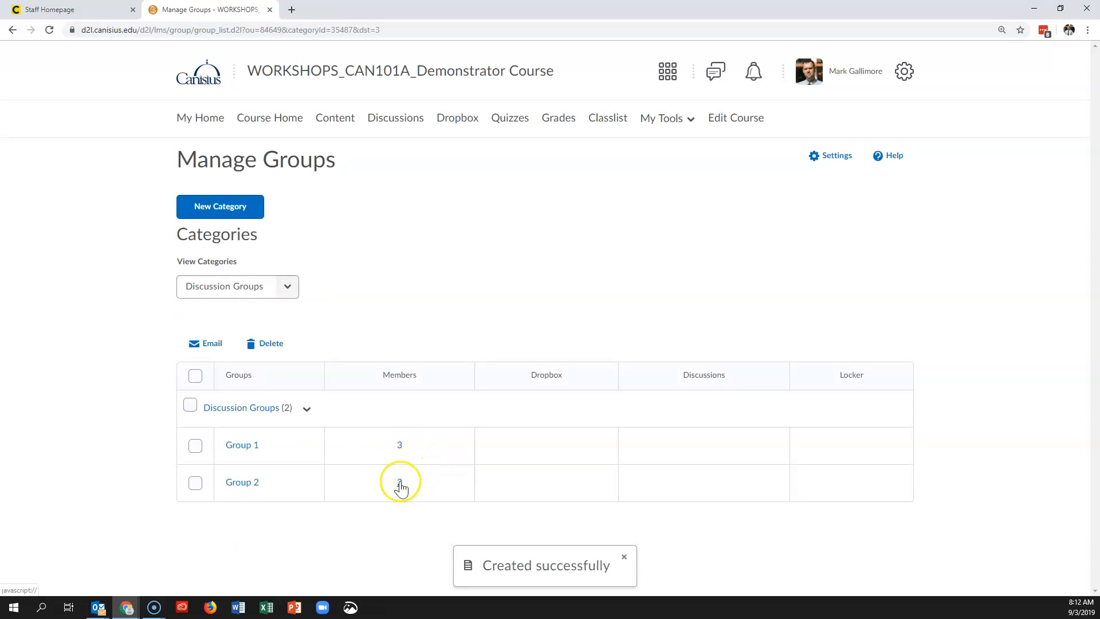
# Open the class list and view the students by groups.
pyautogui.click(608, 119)
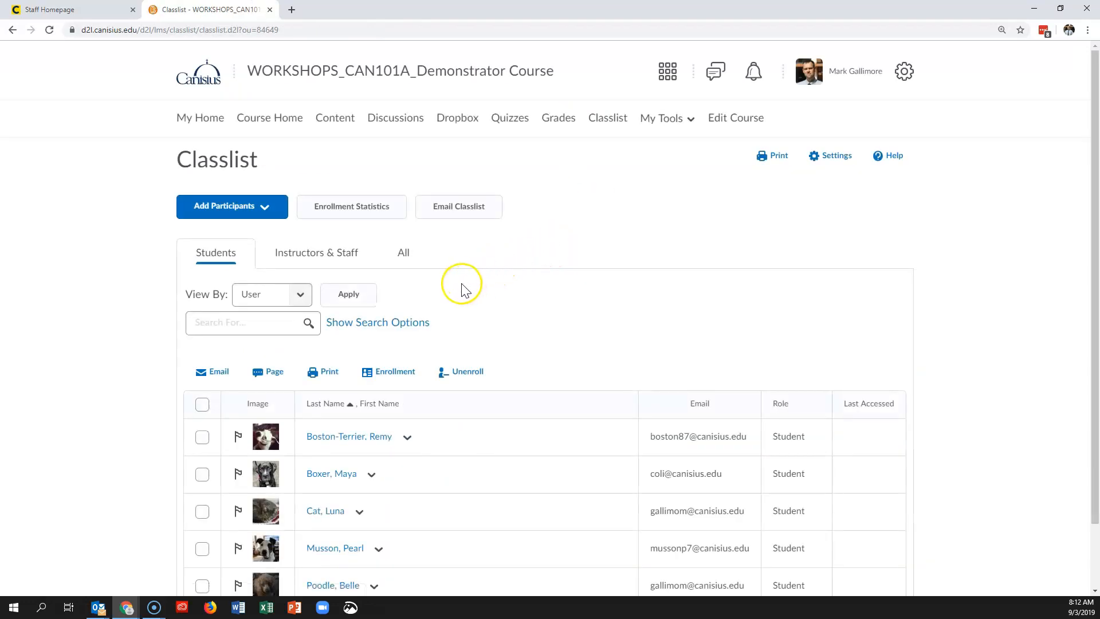
pyautogui.scroll(-1, 463, 285)
pyautogui.click(299, 223)
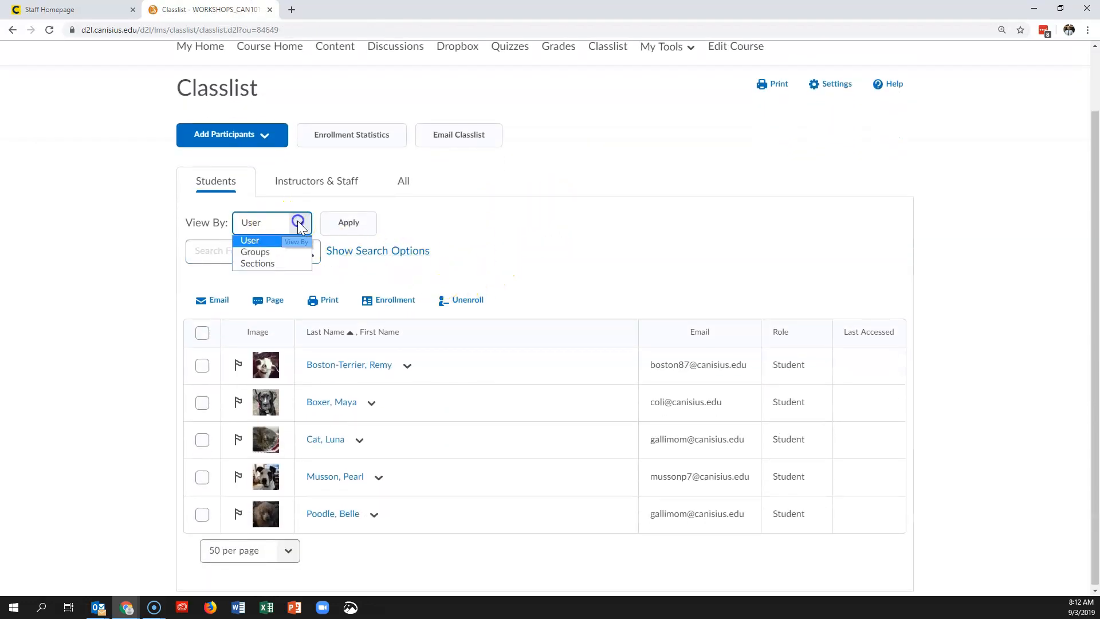
pyautogui.click(258, 252)
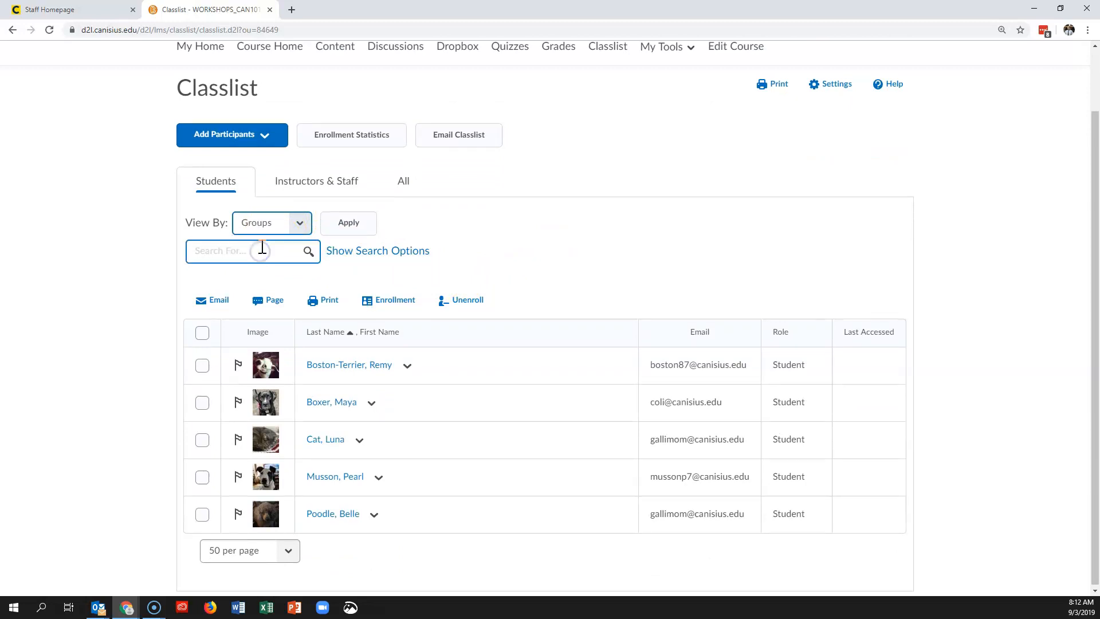
pyautogui.click(344, 225)
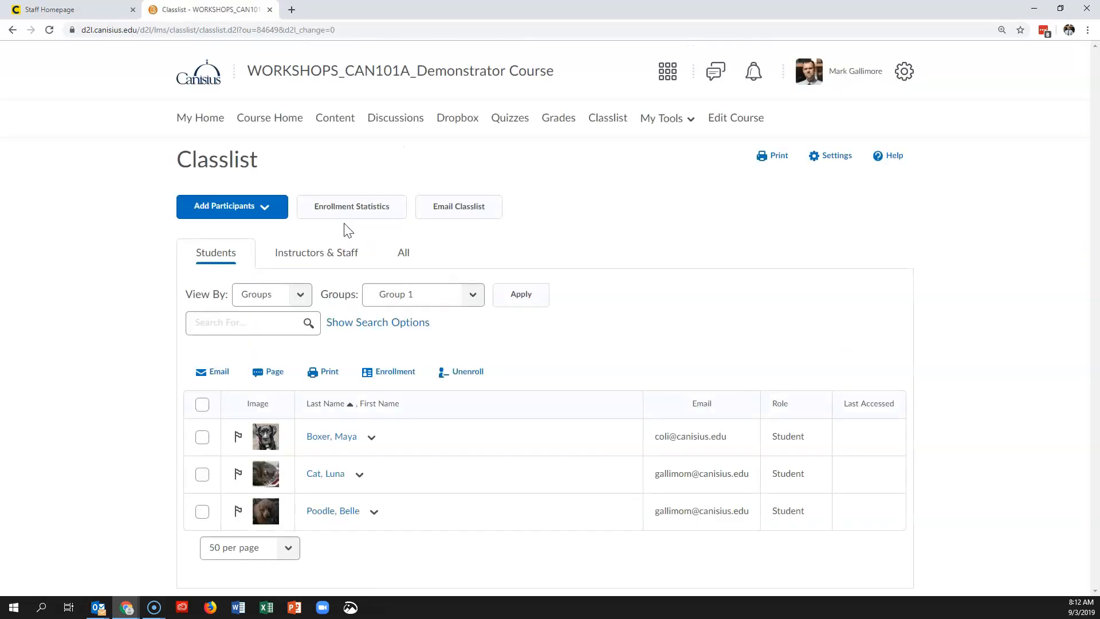
# Filter the class list to show the members of Group 2.
pyautogui.click(471, 294)
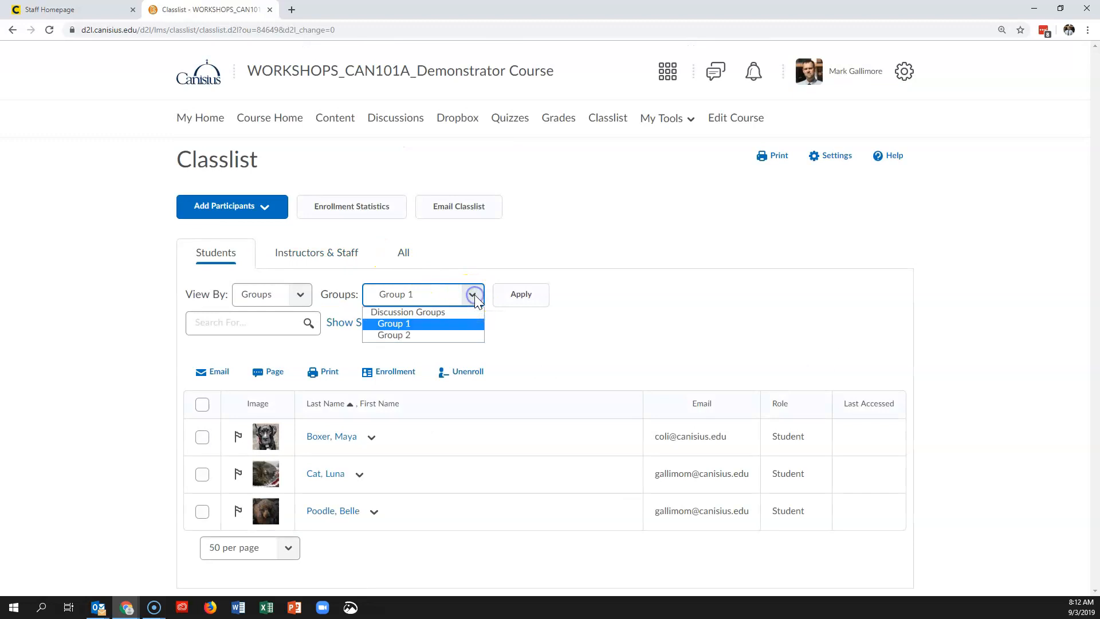
pyautogui.click(425, 336)
pyautogui.click(521, 294)
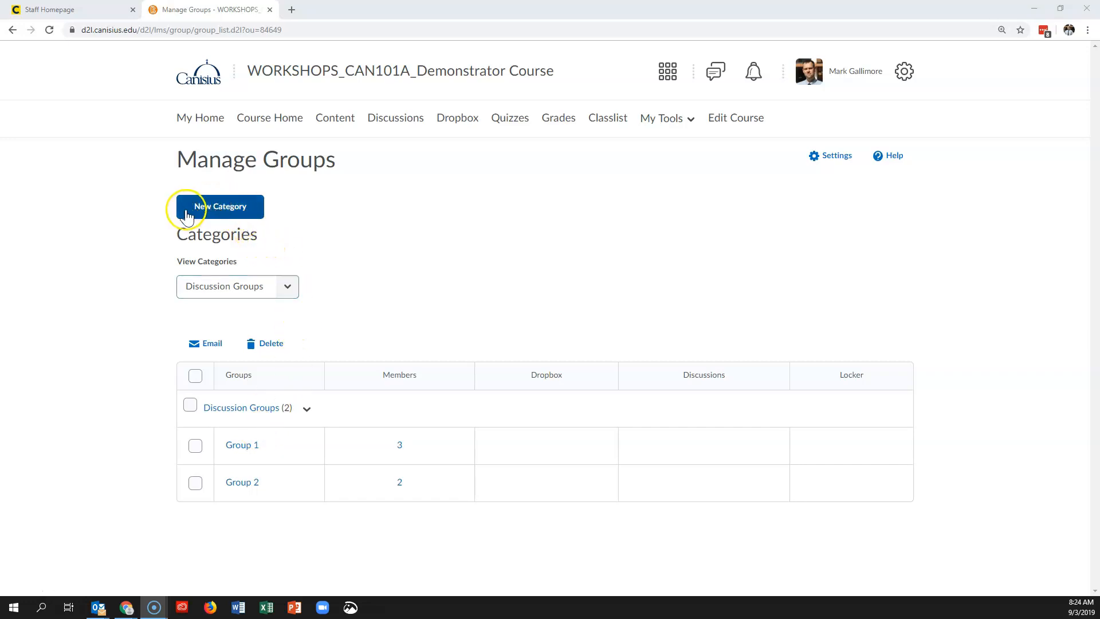
# Start another group category named Project Groups.
pyautogui.click(224, 209)
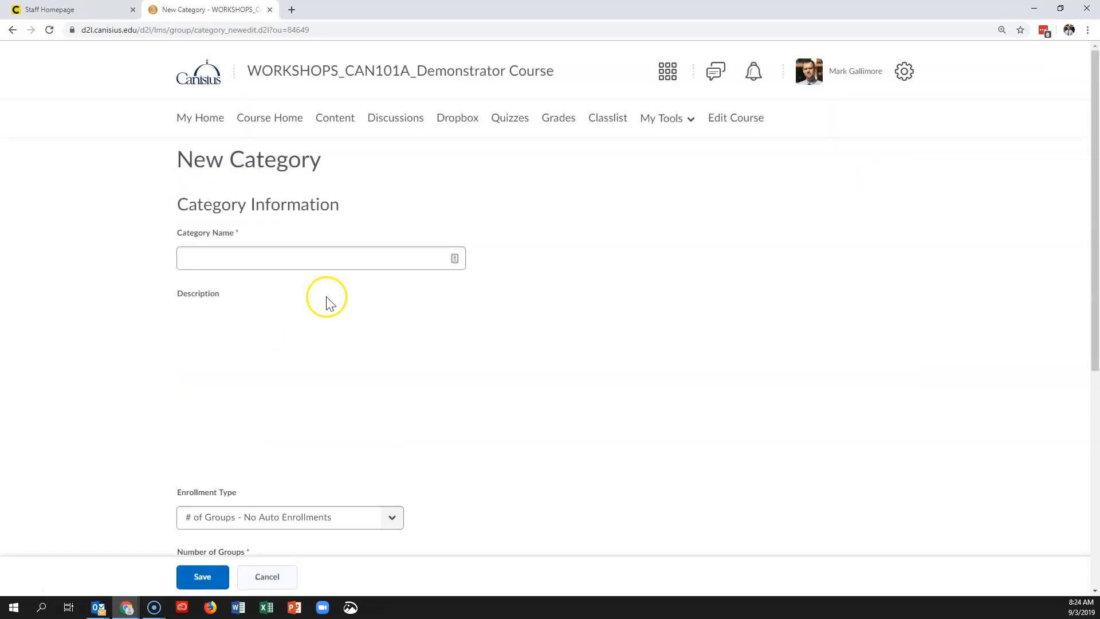
pyautogui.click(291, 255)
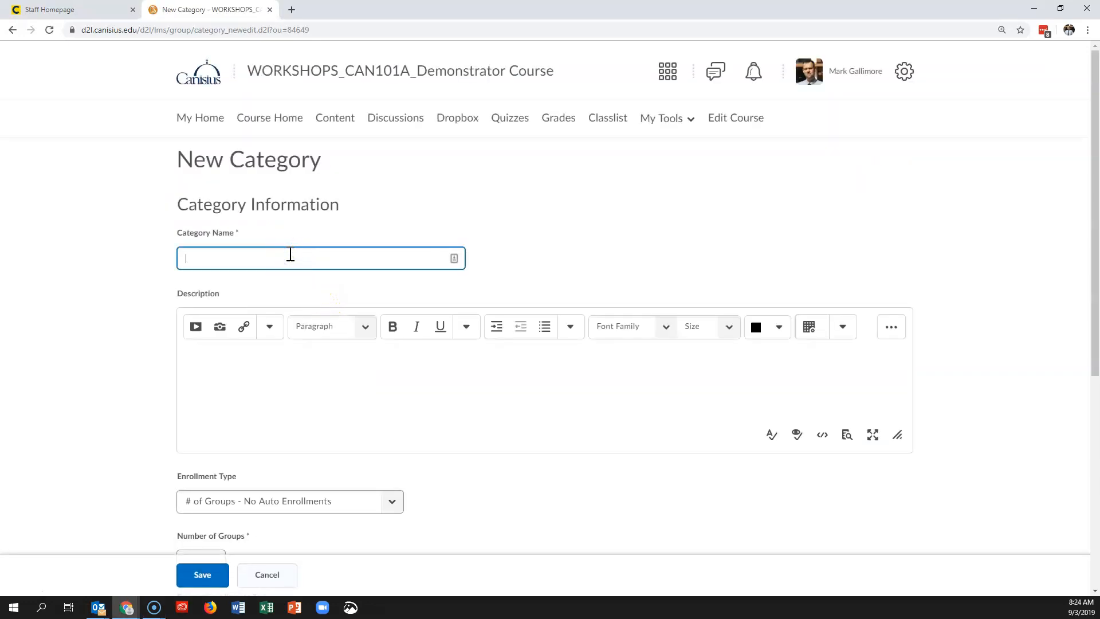
pyautogui.write('Project Groups')
# Keep the enrollment type # of Groups - No Auto Enrollments, set 3 groups, and save the category.
pyautogui.scroll(-4, 339, 241)
pyautogui.scroll(-1, 265, 265)
pyautogui.press('Tab')
pyautogui.click(274, 226)
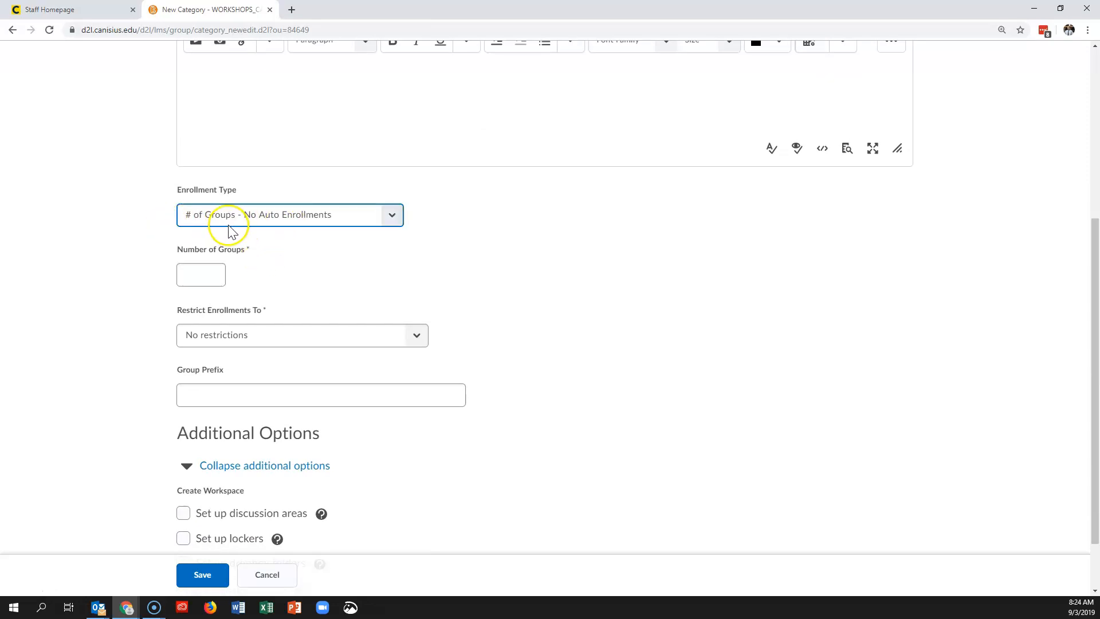
pyautogui.click(212, 278)
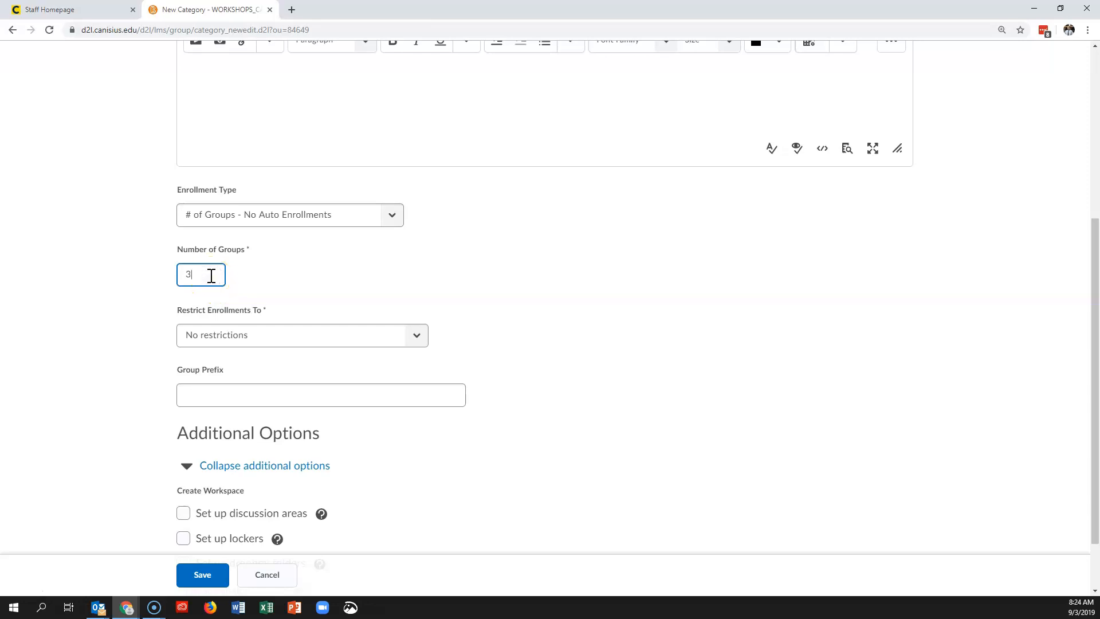
pyautogui.scroll(-2, 310, 266)
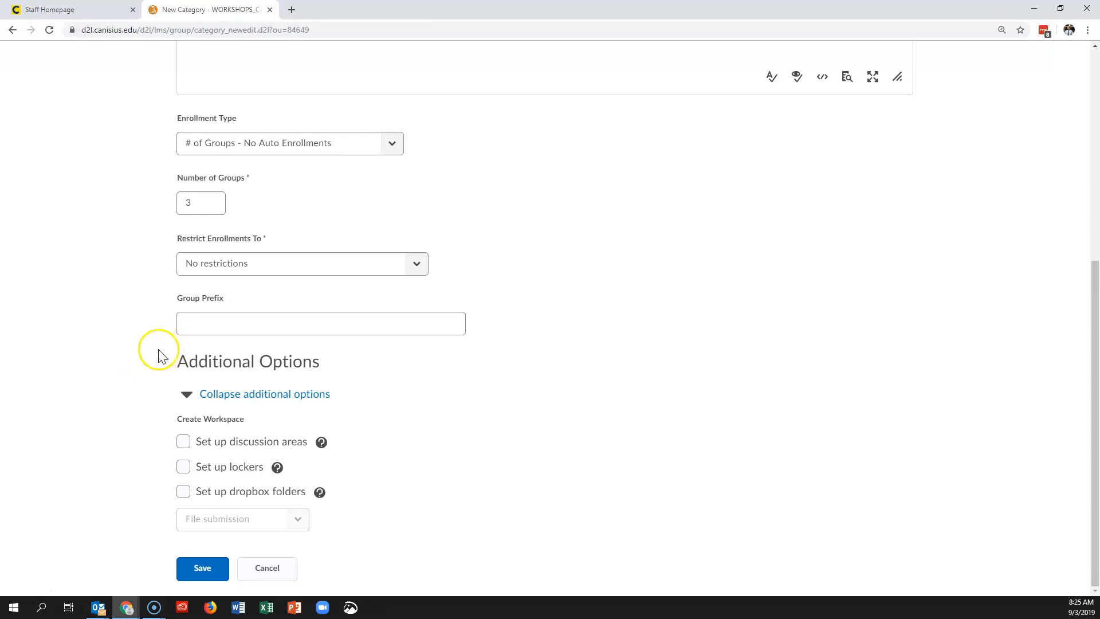
pyautogui.click(204, 570)
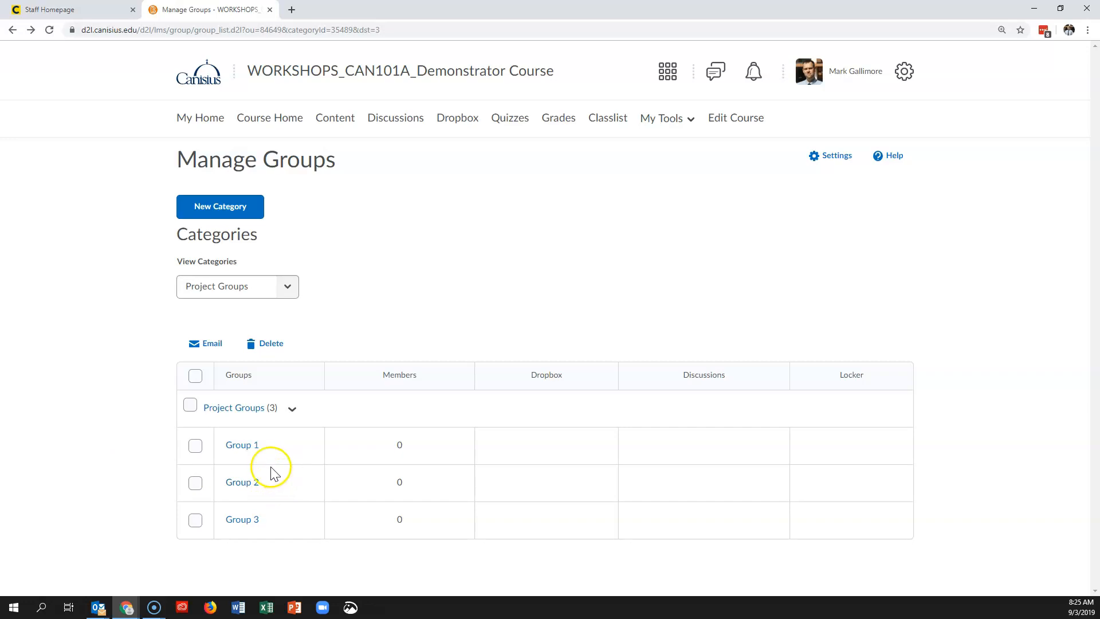
# Enroll the first and third listed students in Group 1 of Project Groups and save the enrollment.
pyautogui.click(243, 448)
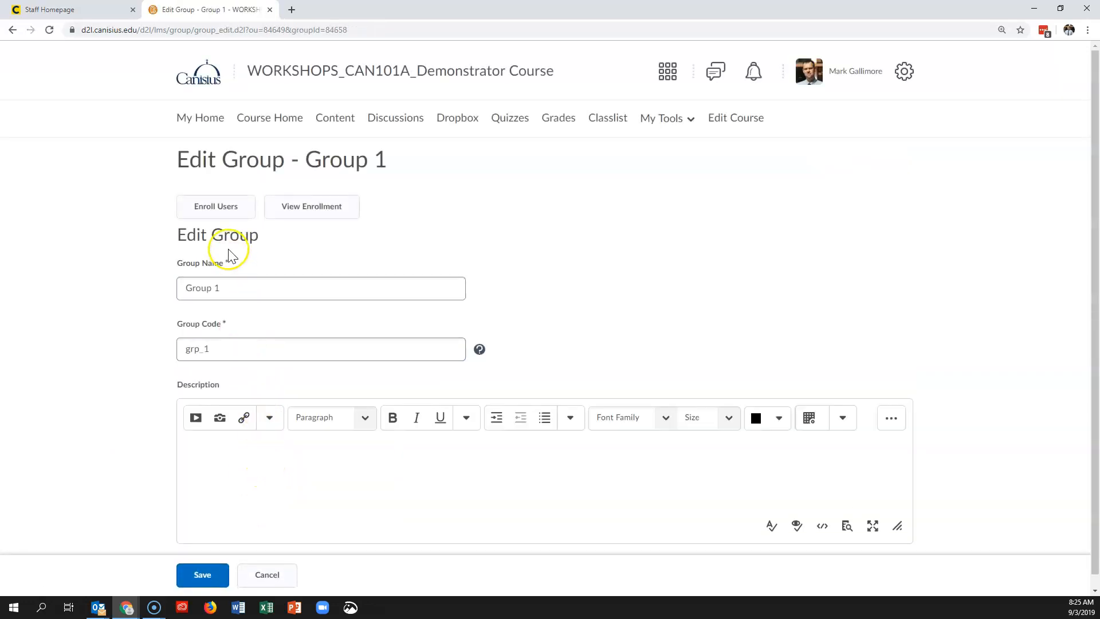
pyautogui.click(216, 213)
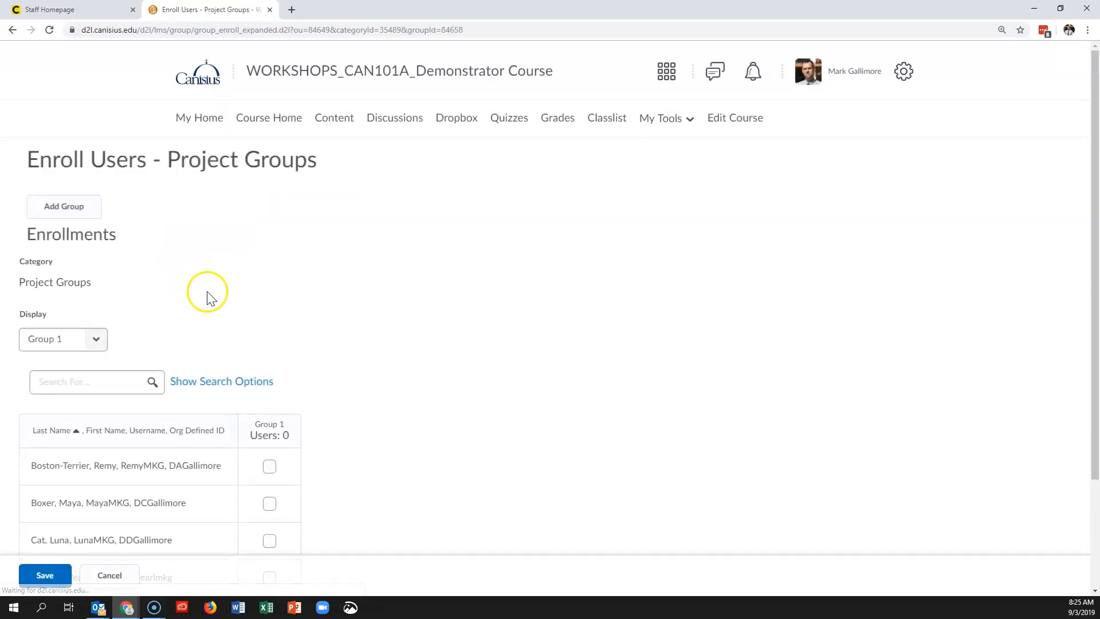
pyautogui.scroll(-3, 331, 383)
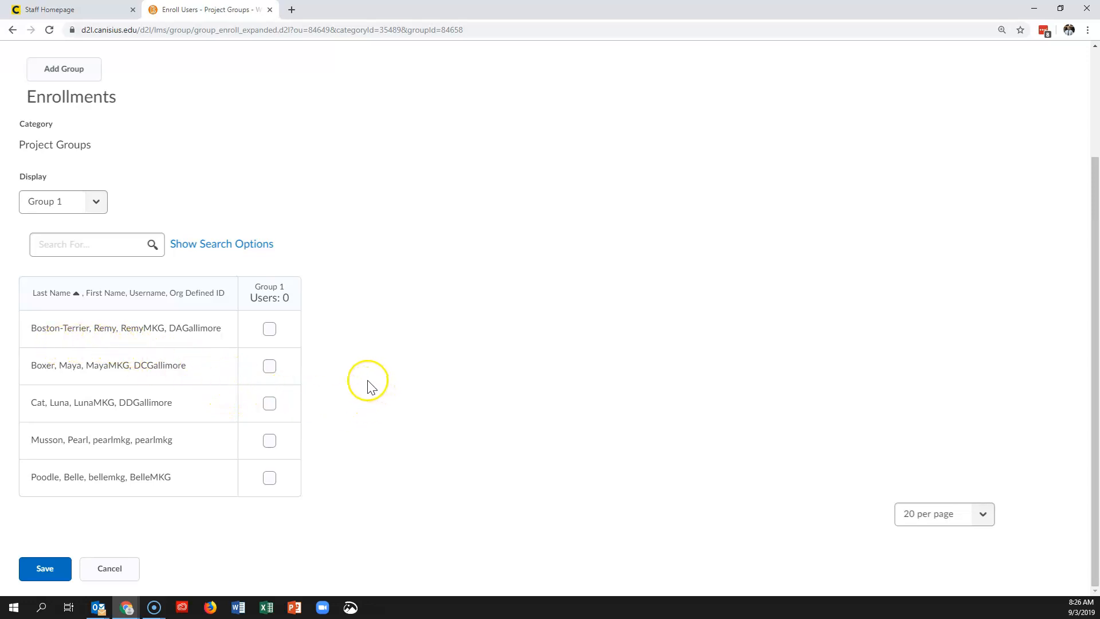
pyautogui.click(83, 204)
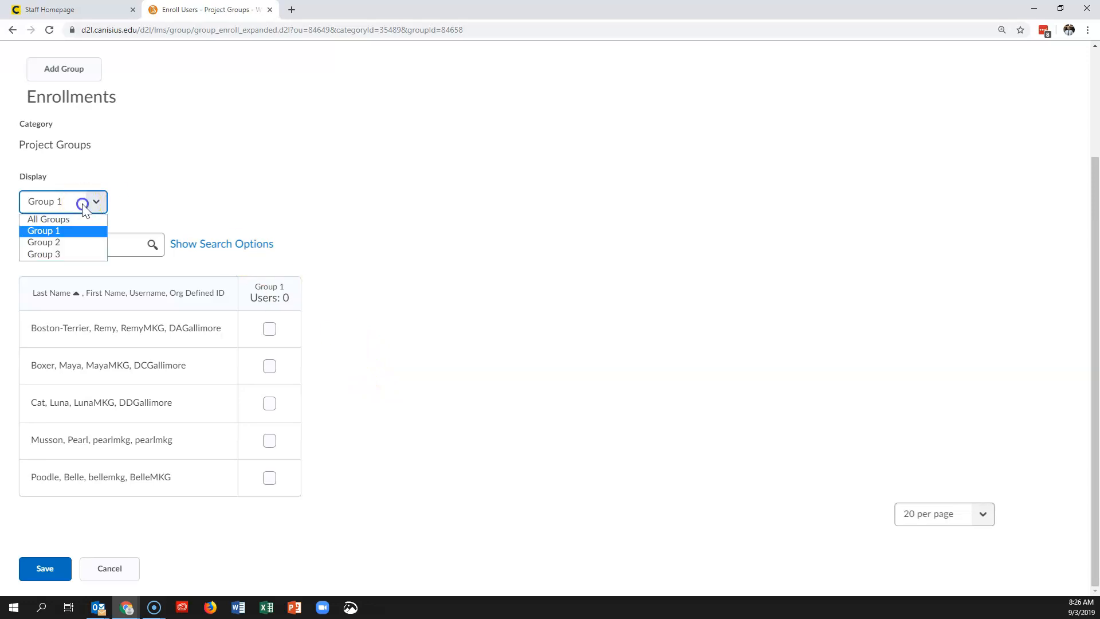
pyautogui.click(67, 231)
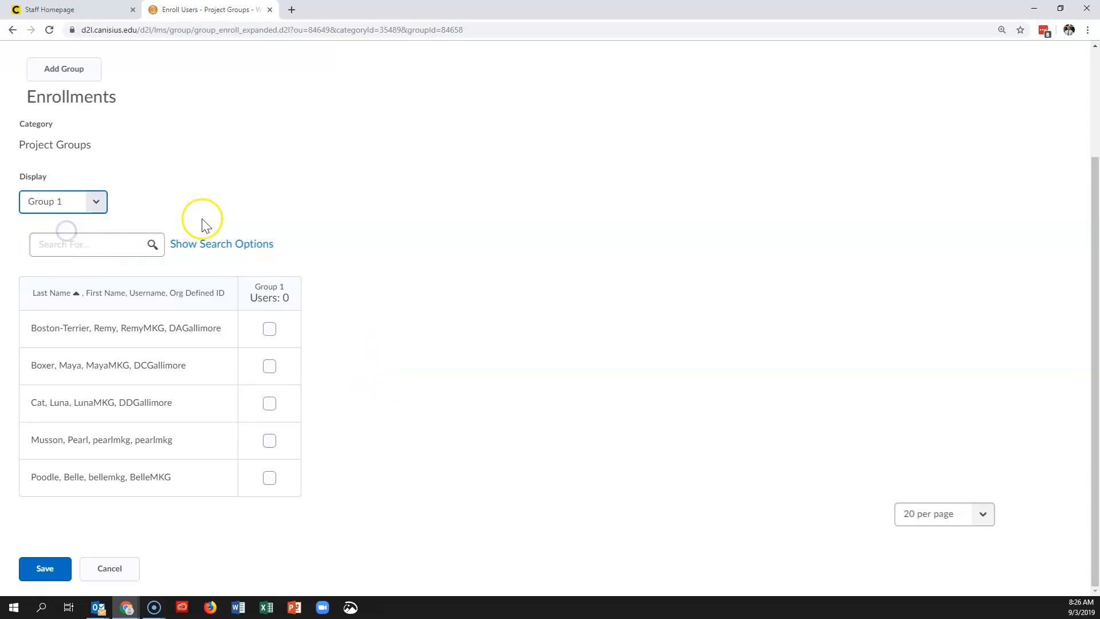
pyautogui.click(270, 331)
pyautogui.click(283, 403)
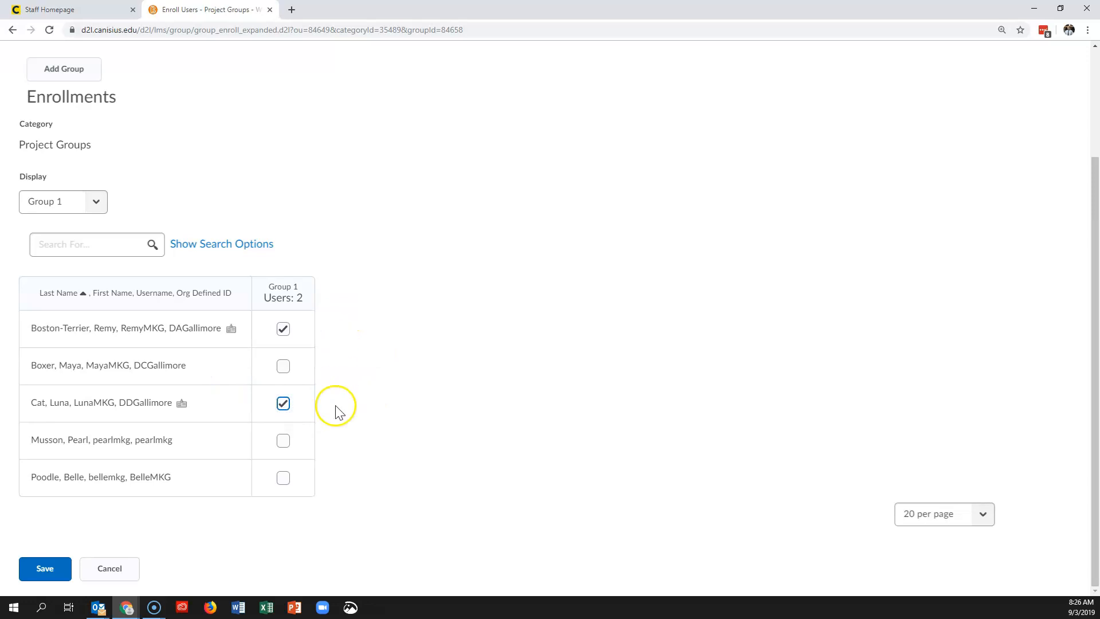
pyautogui.click(57, 569)
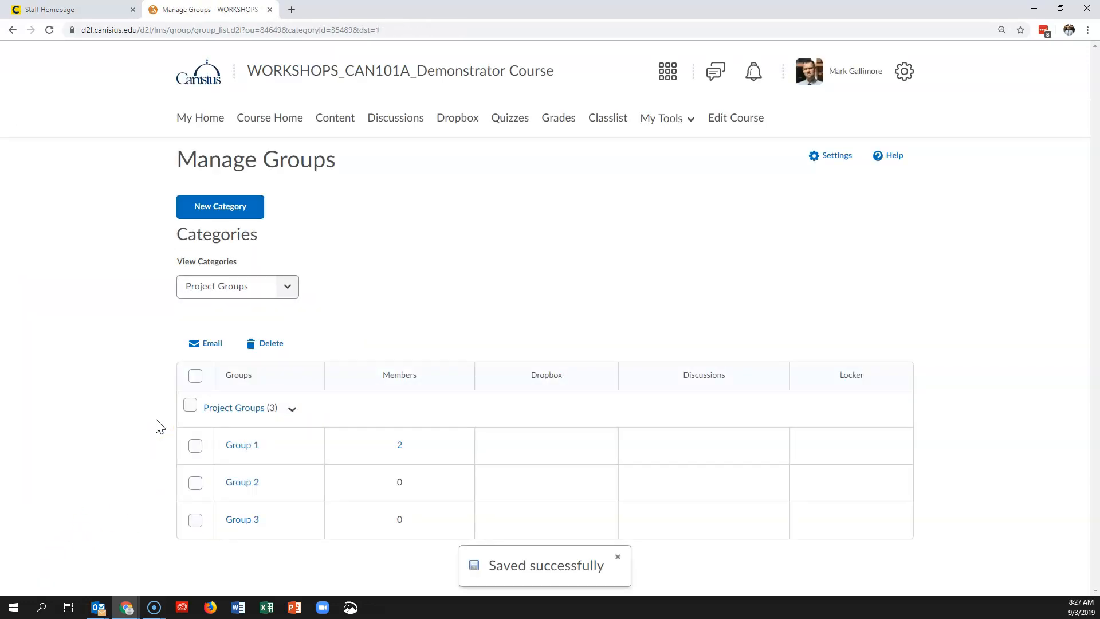
# Enroll the second and fourth listed students in Group 2 of Project Groups and save the enrollment.
pyautogui.click(248, 483)
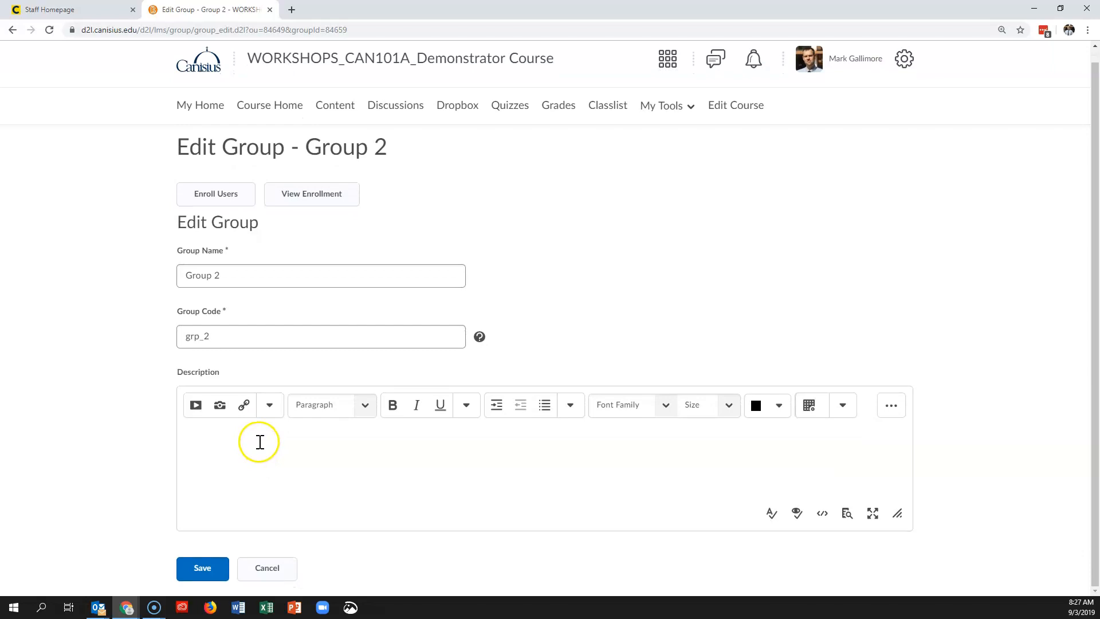
pyautogui.click(230, 195)
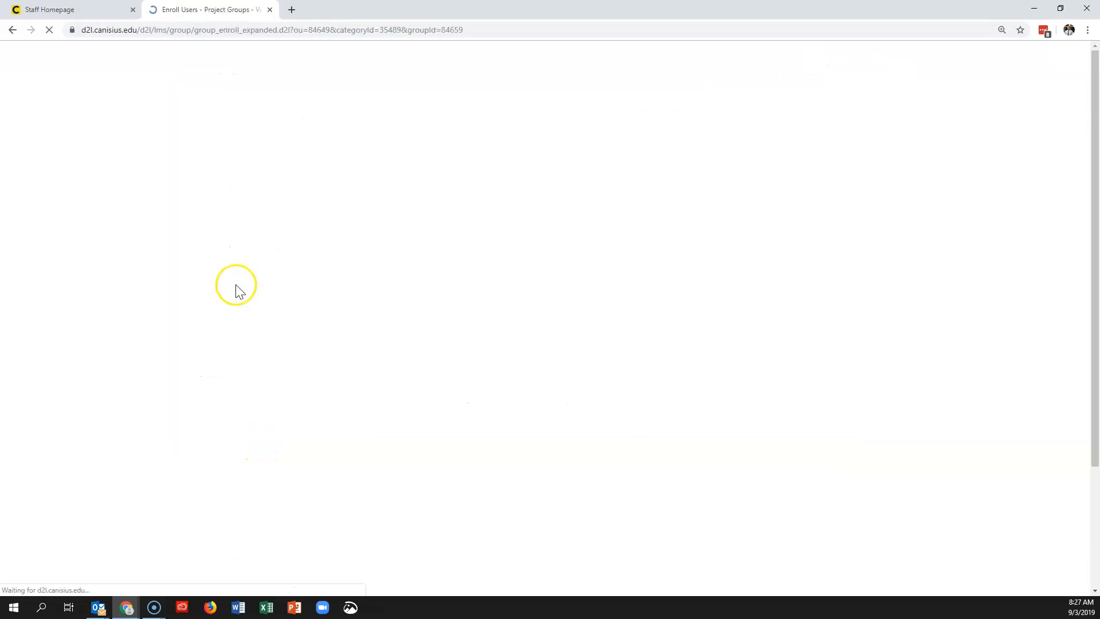
pyautogui.scroll(-2, 195, 317)
pyautogui.click(63, 210)
pyautogui.click(58, 251)
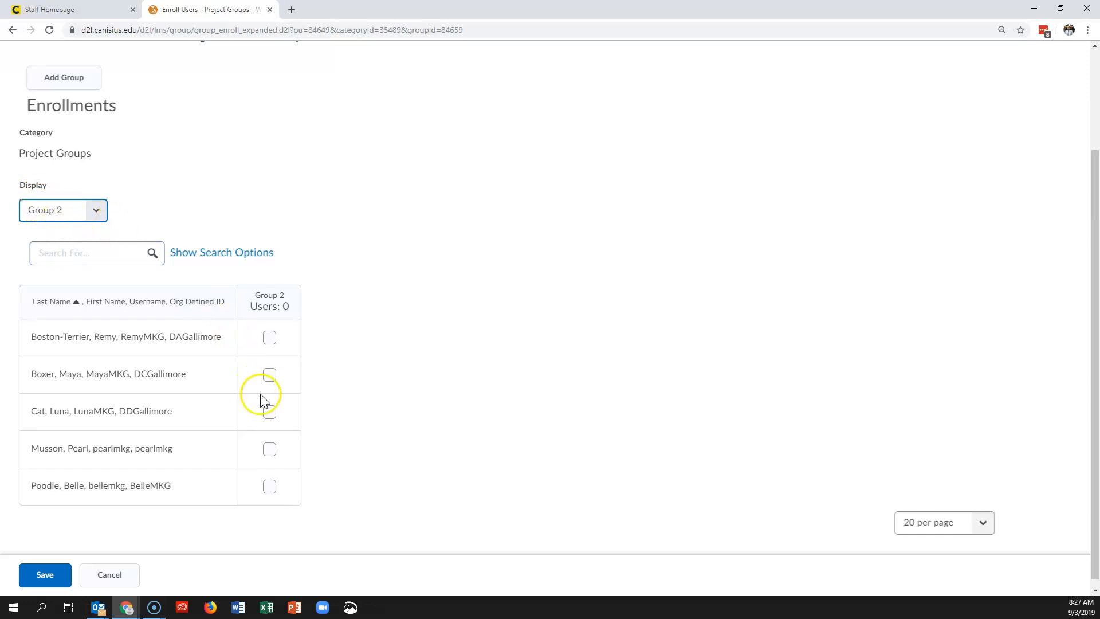
pyautogui.click(269, 374)
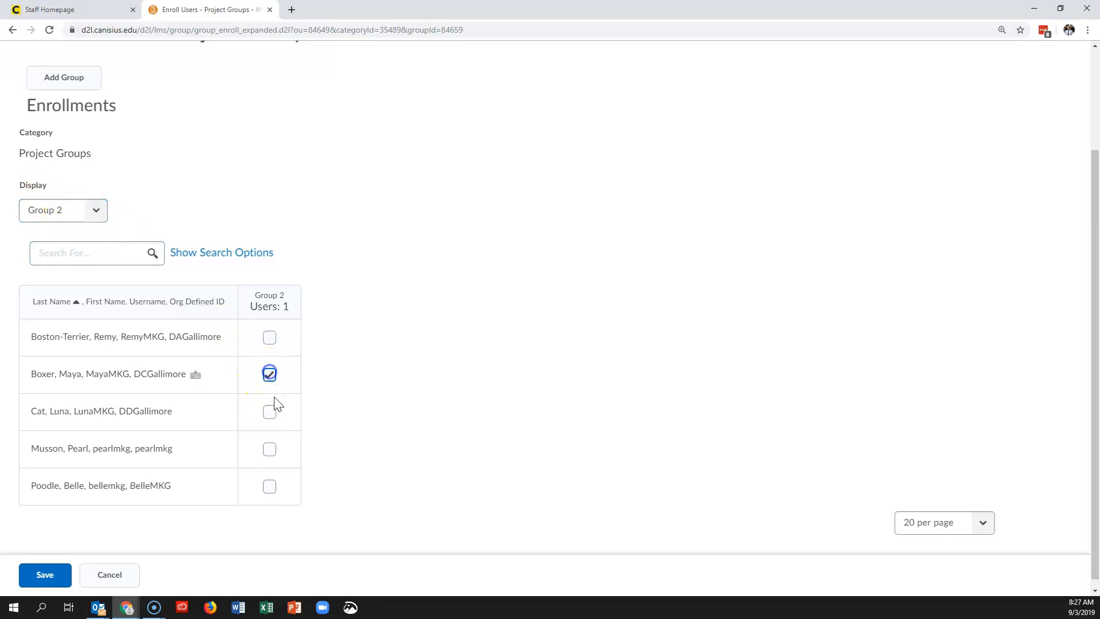
pyautogui.click(269, 450)
pyautogui.scroll(-1, 115, 445)
pyautogui.click(42, 569)
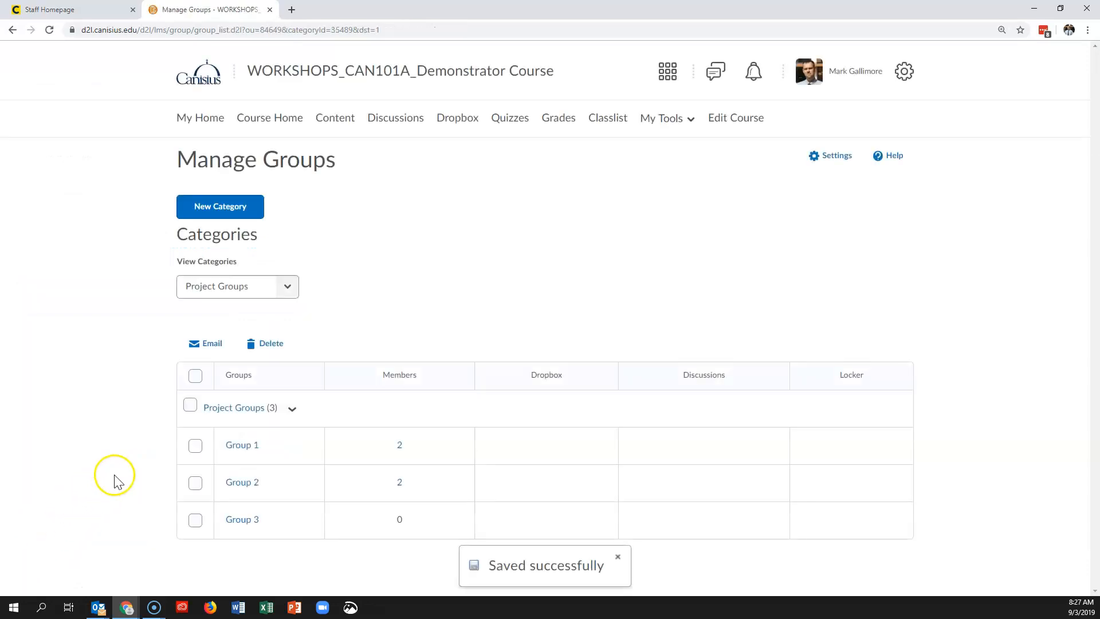
# Enroll the last listed student in Group 3 of Project Groups and save the enrollment.
pyautogui.click(240, 519)
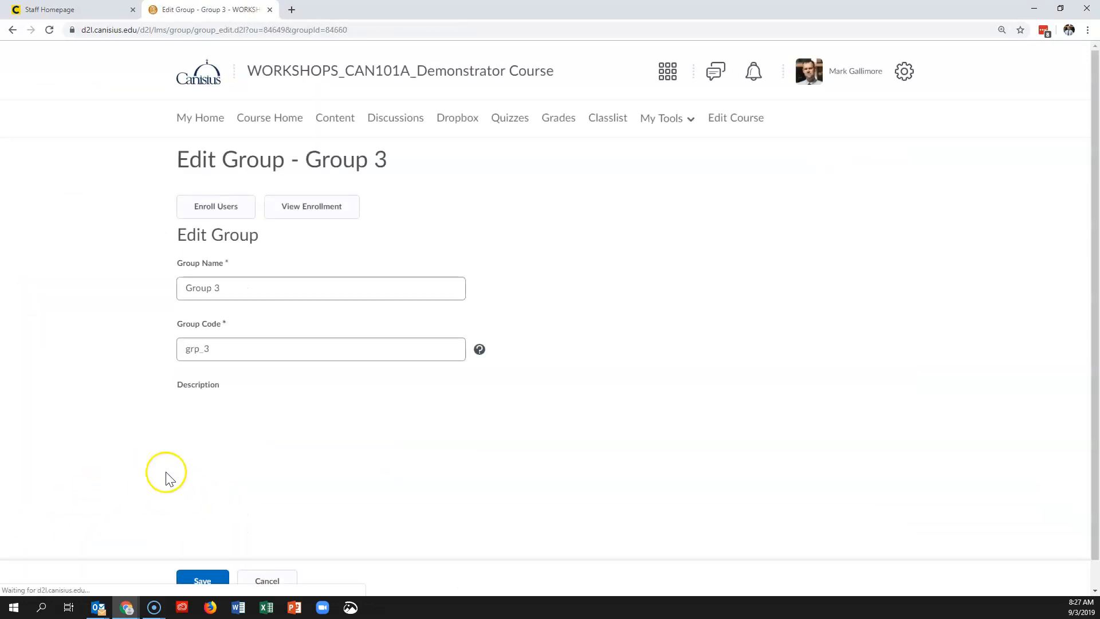
pyautogui.click(225, 207)
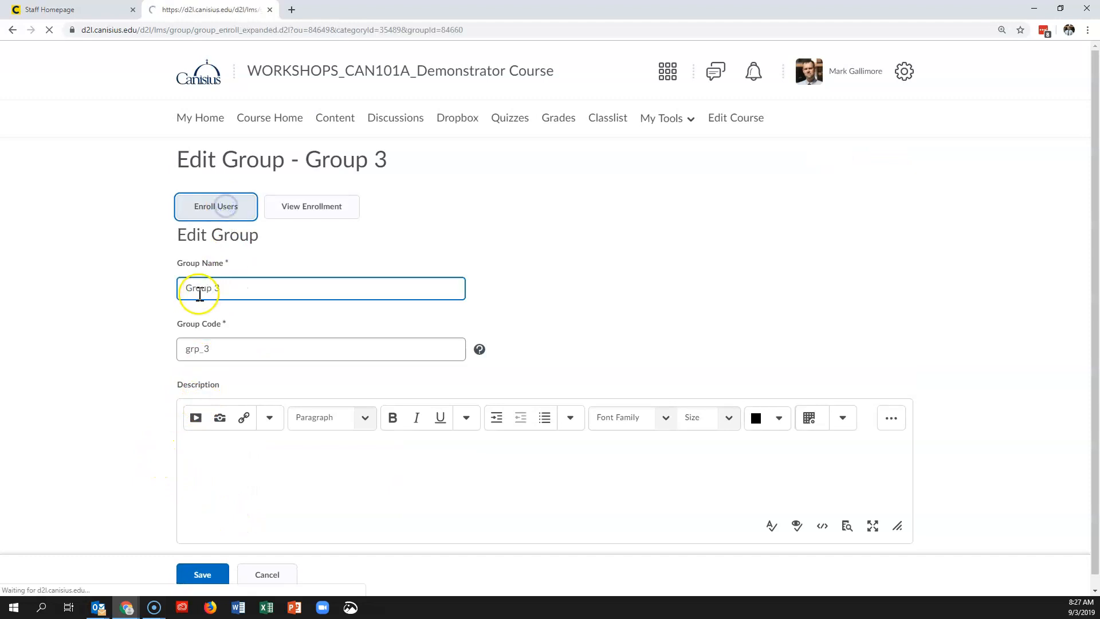
pyautogui.scroll(-1, 70, 364)
pyautogui.scroll(-2, 70, 364)
pyautogui.click(269, 478)
pyautogui.click(40, 569)
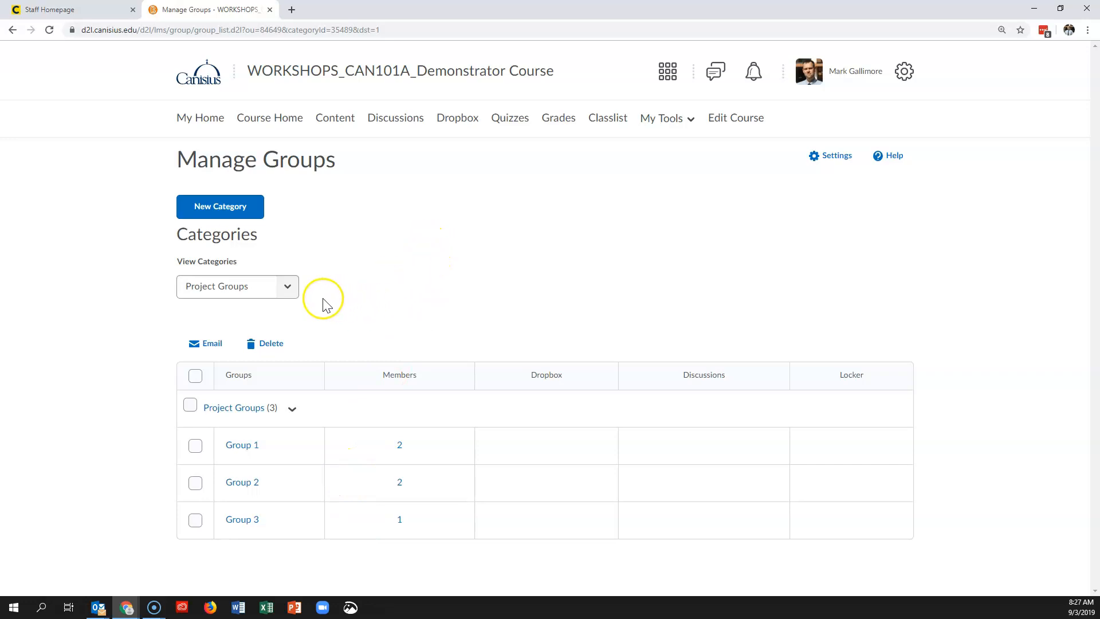
# Switch the category view on the Manage Groups page to Discussion Groups.
pyautogui.click(288, 288)
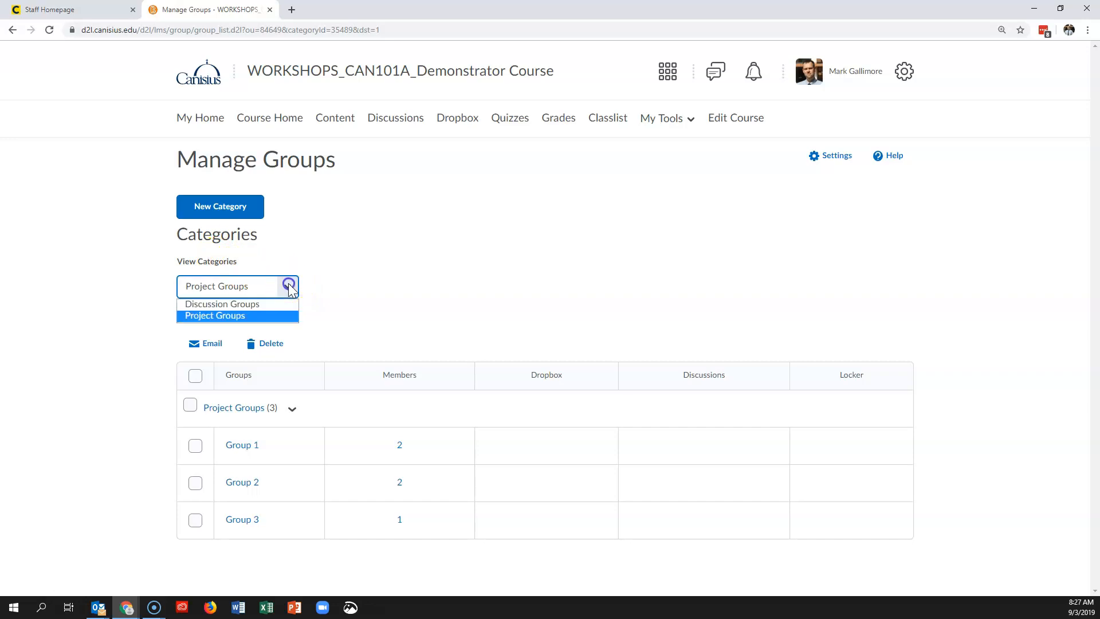
pyautogui.click(239, 306)
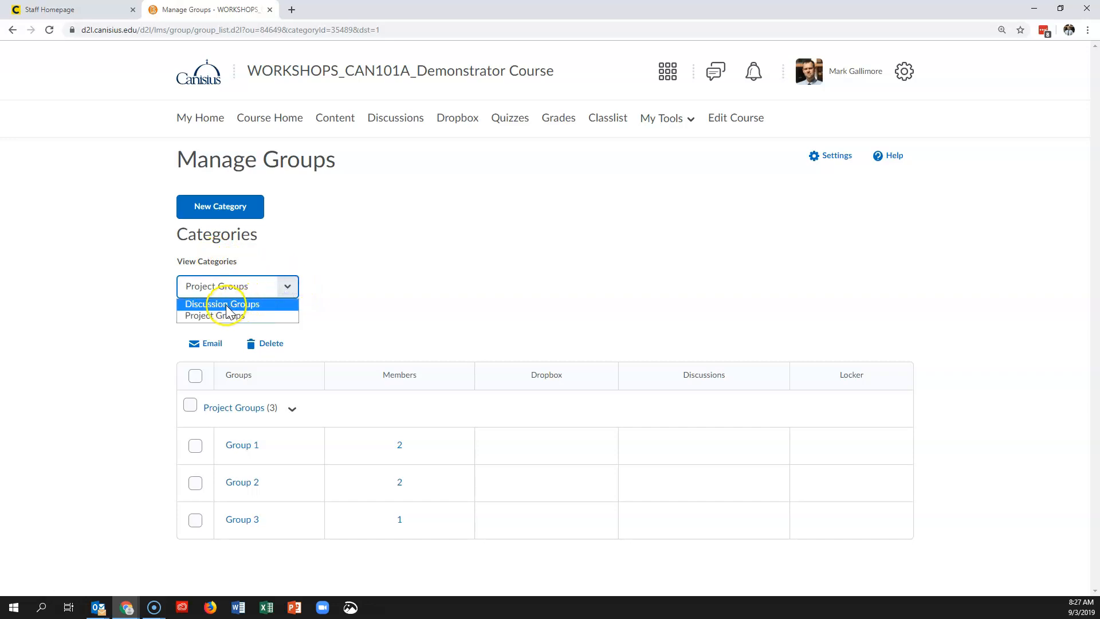
pyautogui.click(227, 306)
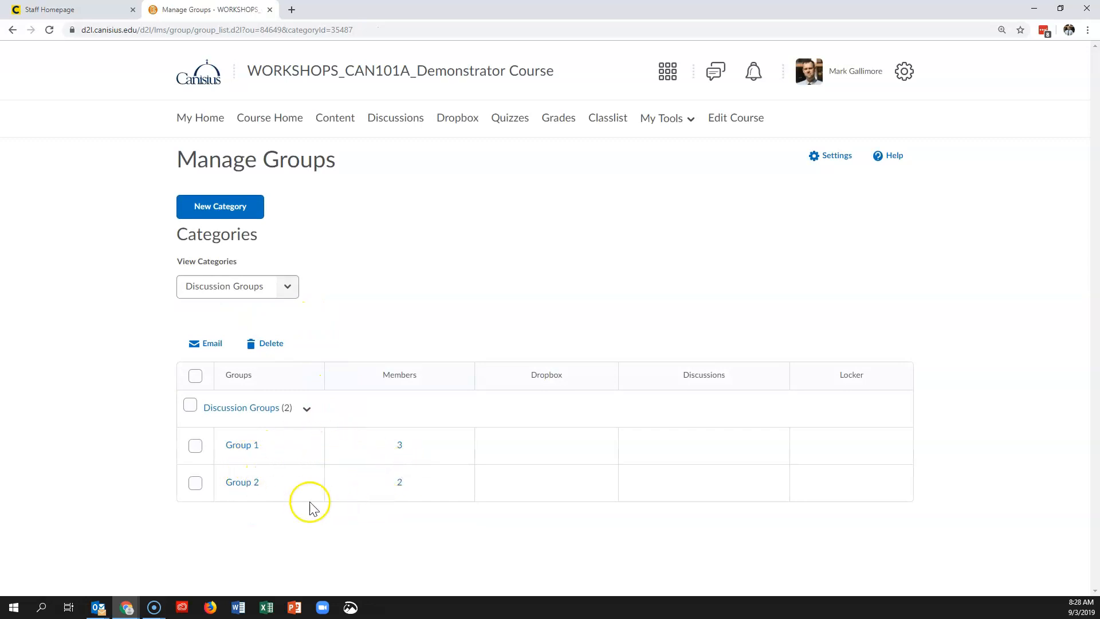
# Review the Discussion Groups category's setup, advanced properties and workspace options, and leave without saving.
pyautogui.click(255, 408)
pyautogui.scroll(-4, 327, 415)
pyautogui.scroll(-5, 323, 414)
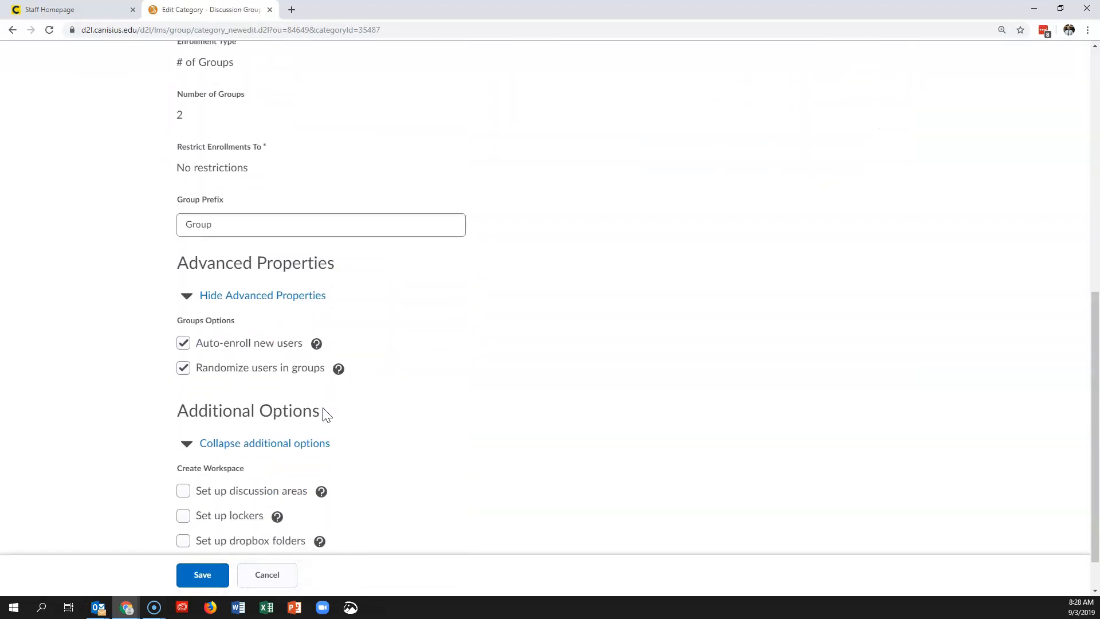
pyautogui.scroll(8, 418, 436)
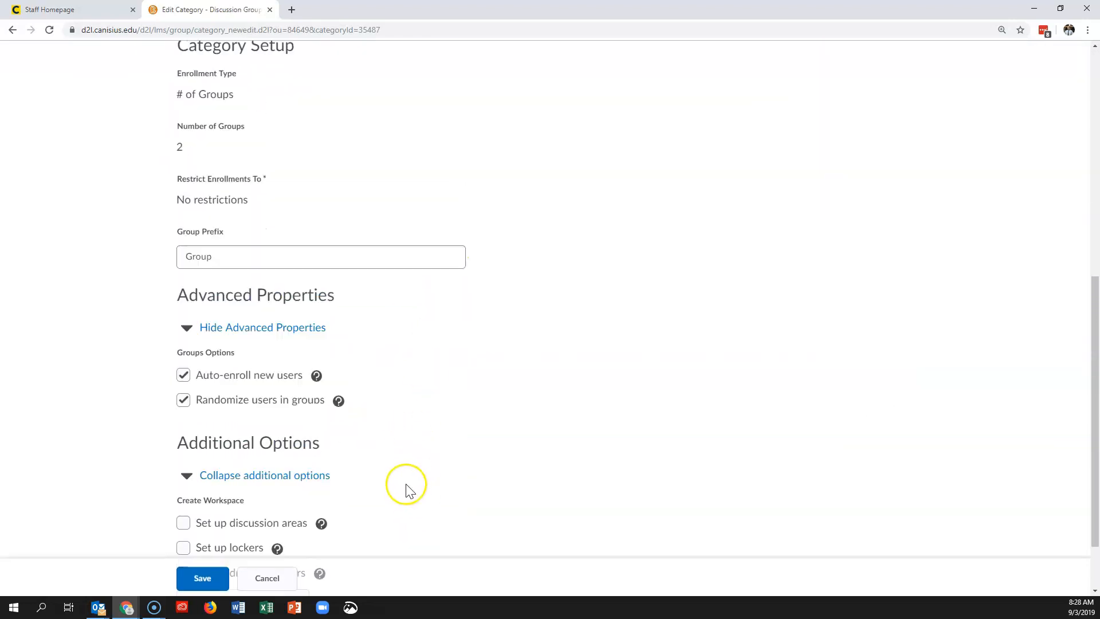
pyautogui.scroll(-5, 373, 453)
pyautogui.click(268, 578)
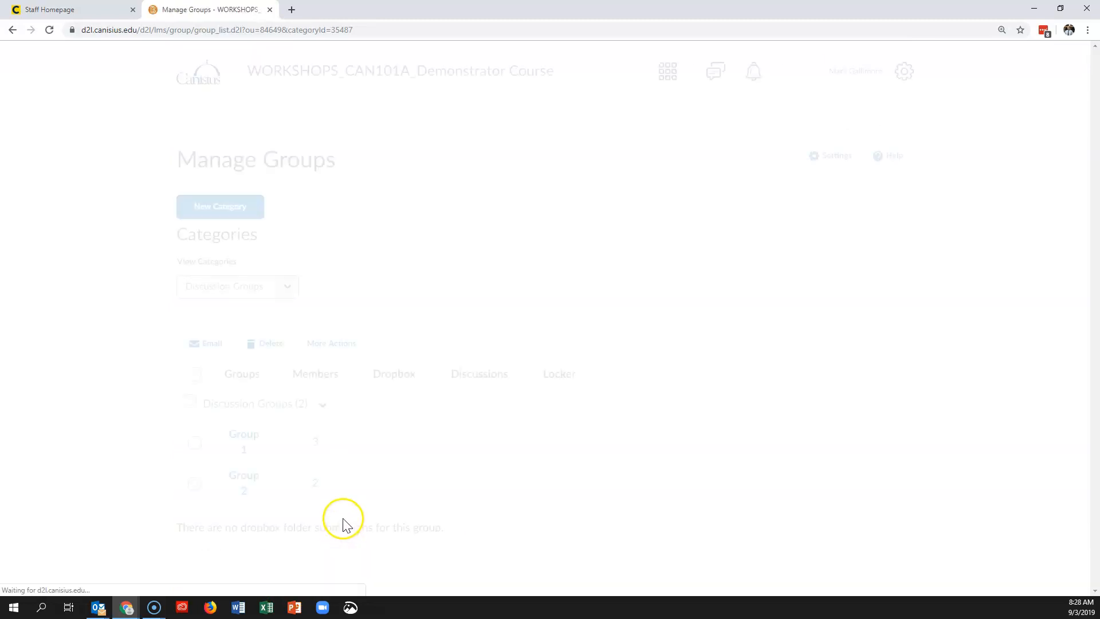